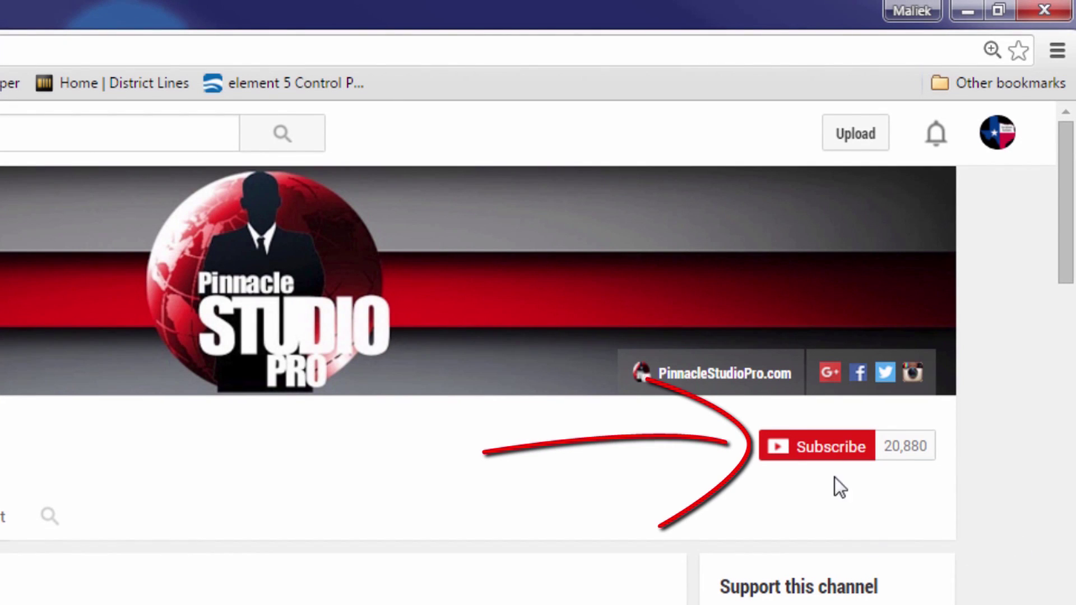
# Subscribe to PinnacleStudioPro with all notifications on, then return to Pinnacle Studio.
pyautogui.click(819, 455)
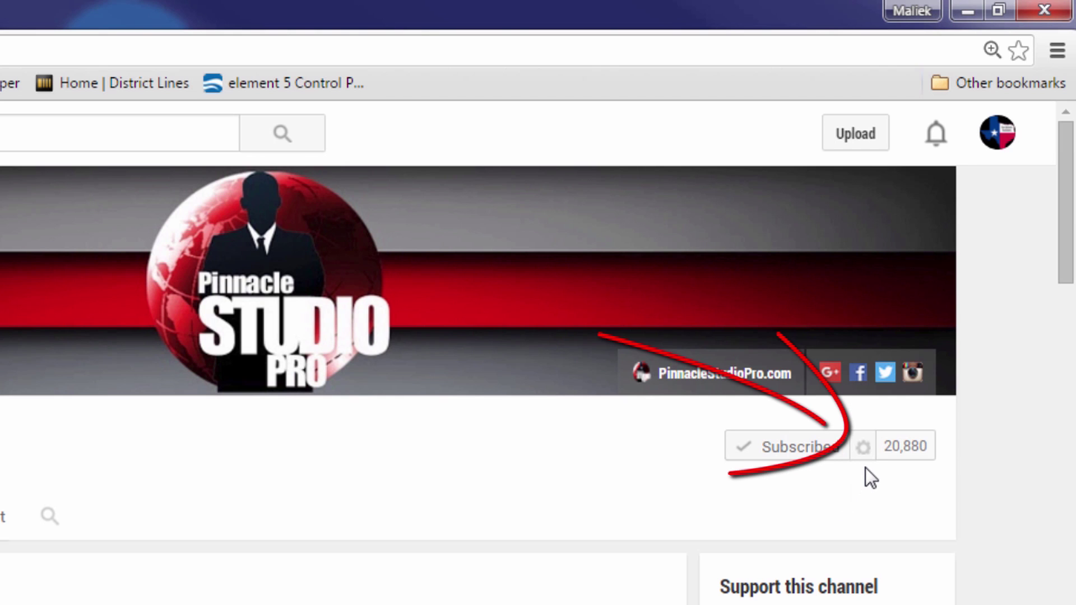
pyautogui.click(863, 447)
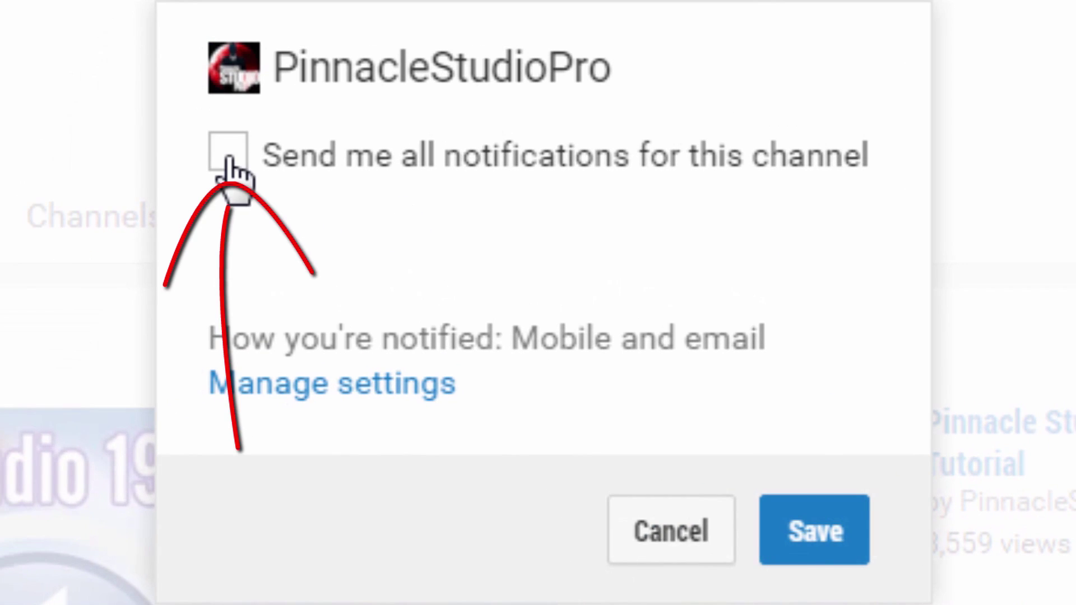
pyautogui.click(228, 152)
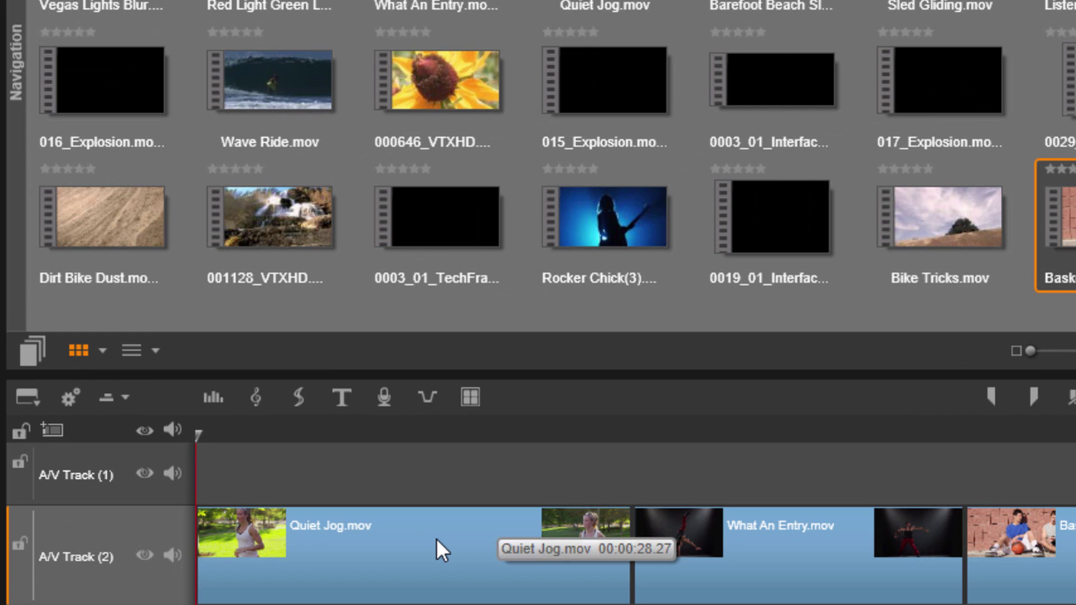
# Select the Quiet Jog.mov clip on A/V Track (2) of the timeline.
pyautogui.click(401, 546)
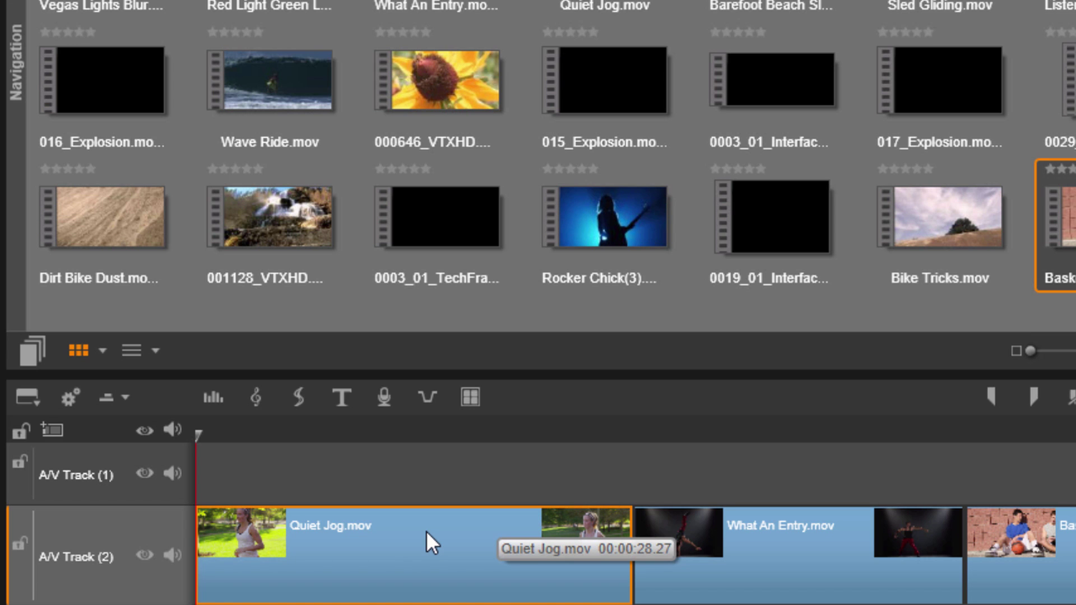
# Open the Effects Editor for the Quiet Jog clip from its context menu.
pyautogui.rightClick(426, 531)
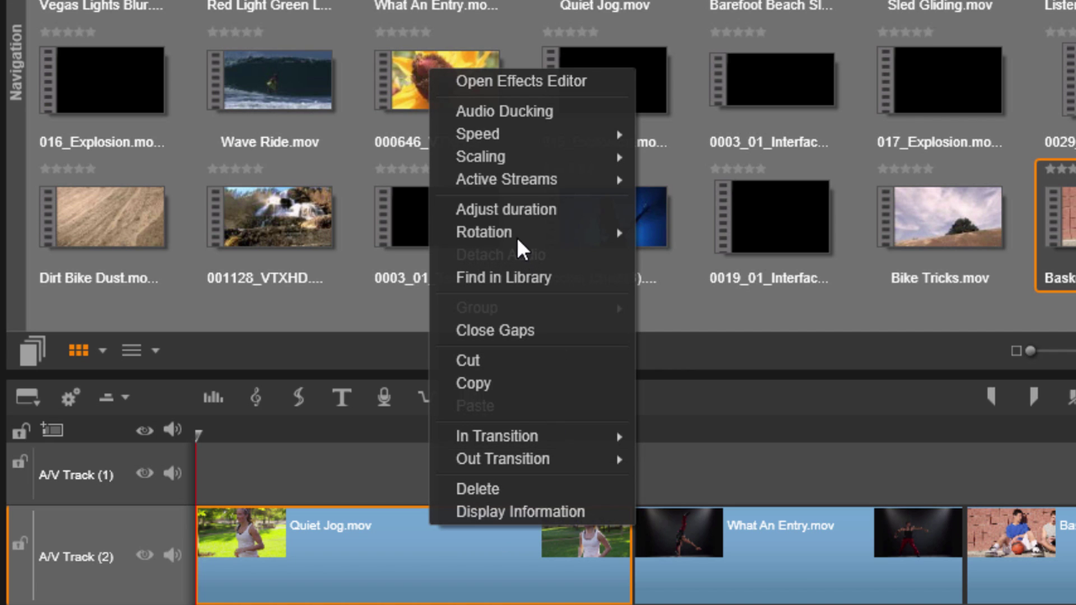
pyautogui.moveTo(517, 237)
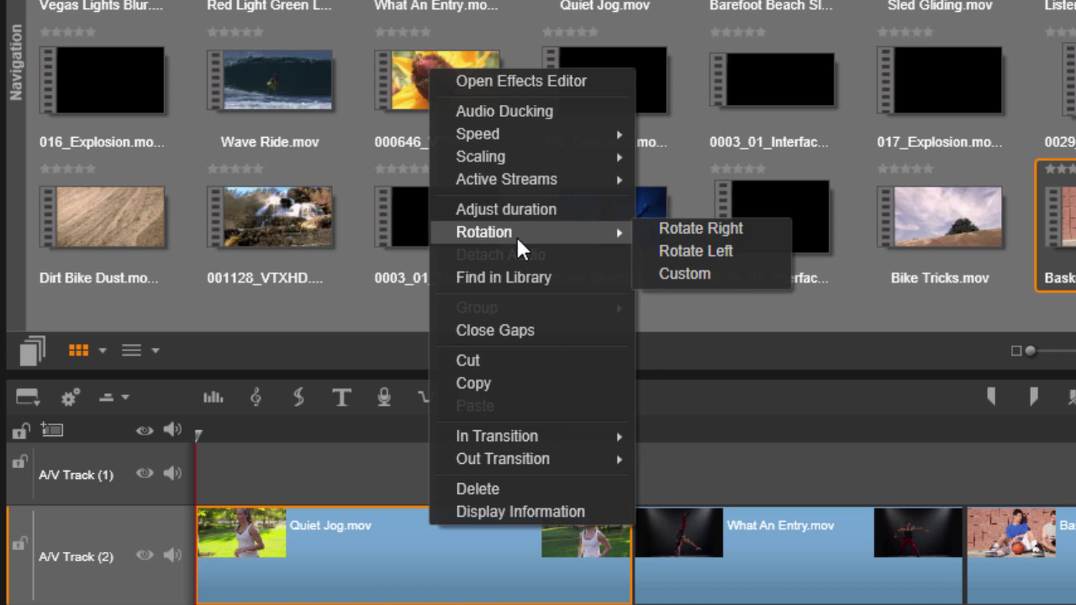
pyautogui.moveTo(499, 155)
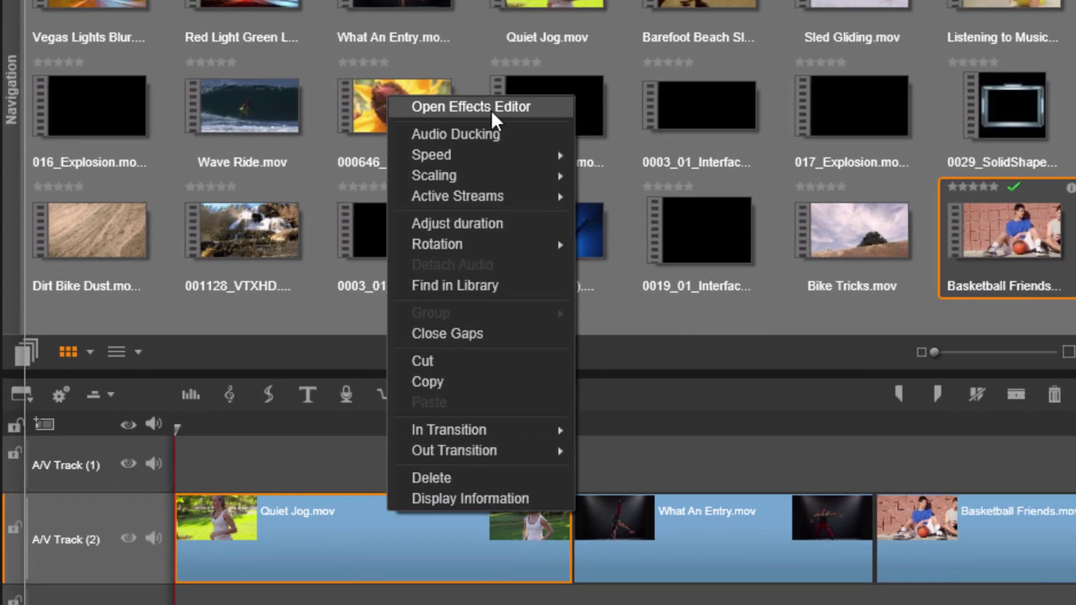
pyautogui.click(543, 85)
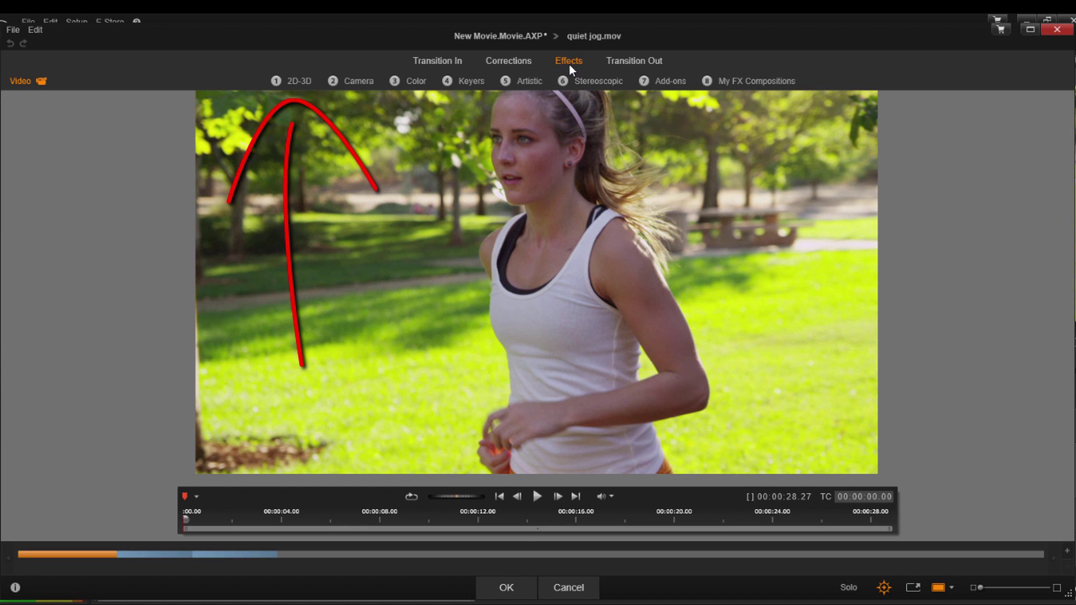
# Show the 2D-3D effects category, listing Crop, Flip GPU, Falling Crystals and Explode GPU.
pyautogui.click(300, 83)
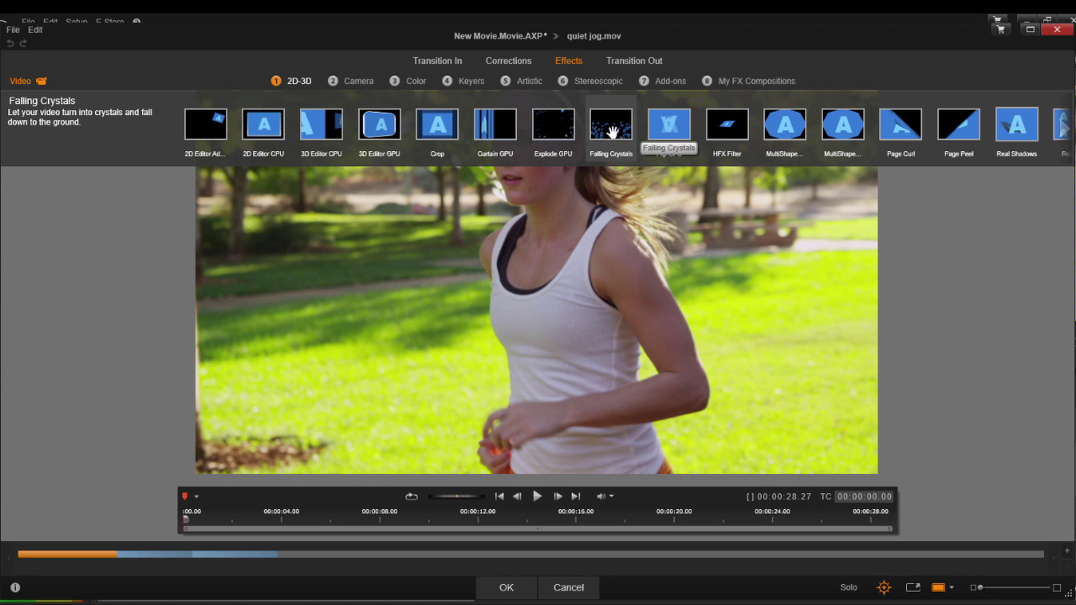
# Preview Explode GPU, Crop and 2D Editor Advanced, then apply 2D Editor Advanced.
pyautogui.click(557, 135)
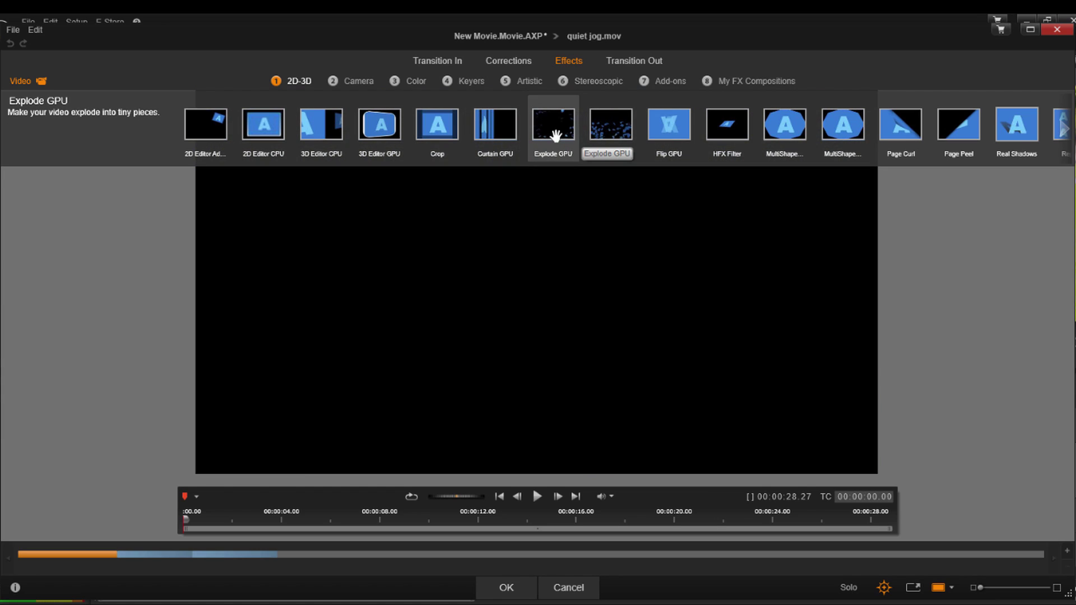
pyautogui.click(437, 132)
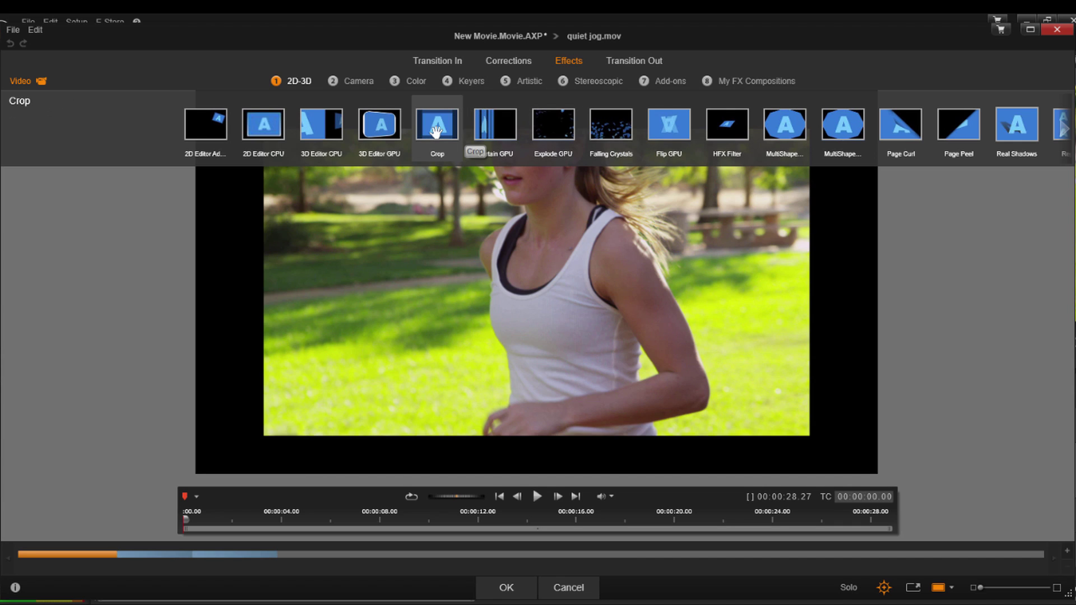
pyautogui.click(198, 125)
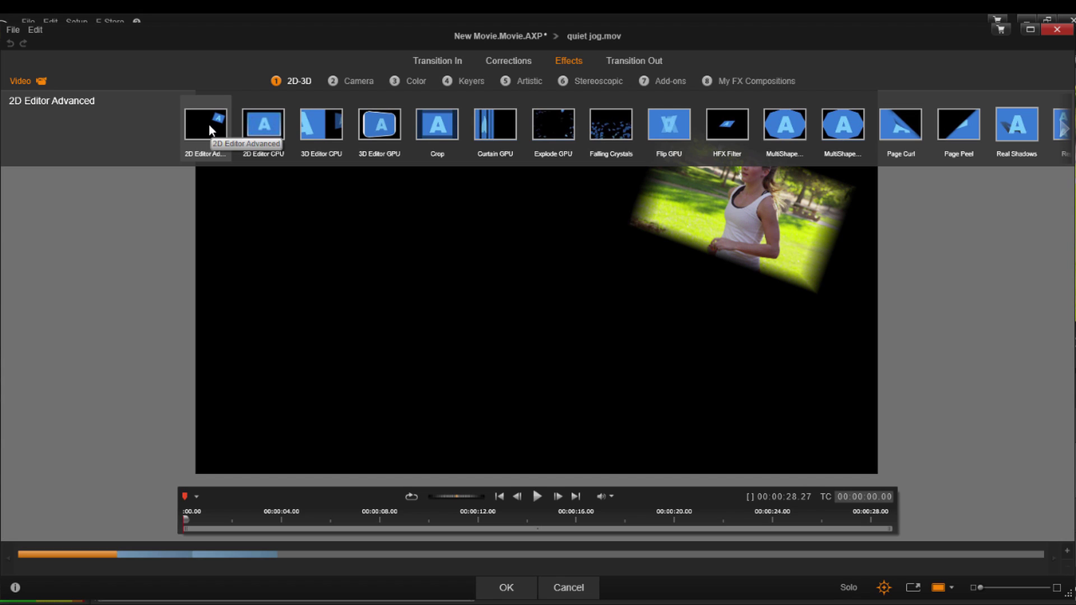
pyautogui.click(209, 126)
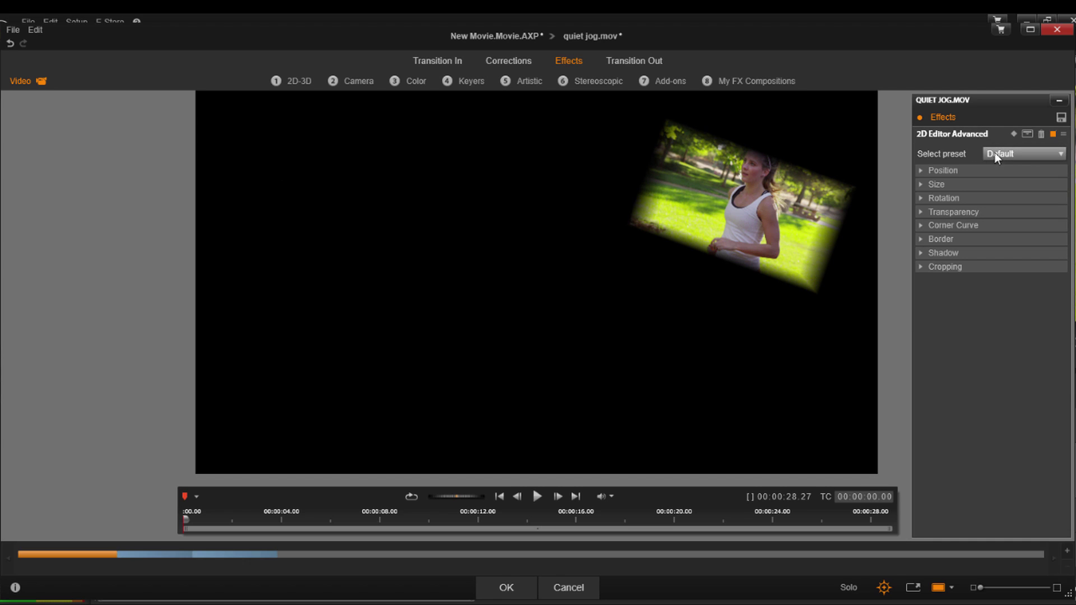
# Try the No Preset, Top Left, Bottom Left and Bottom Right Corner presets of 2D Editor Advanced.
pyautogui.click(1060, 157)
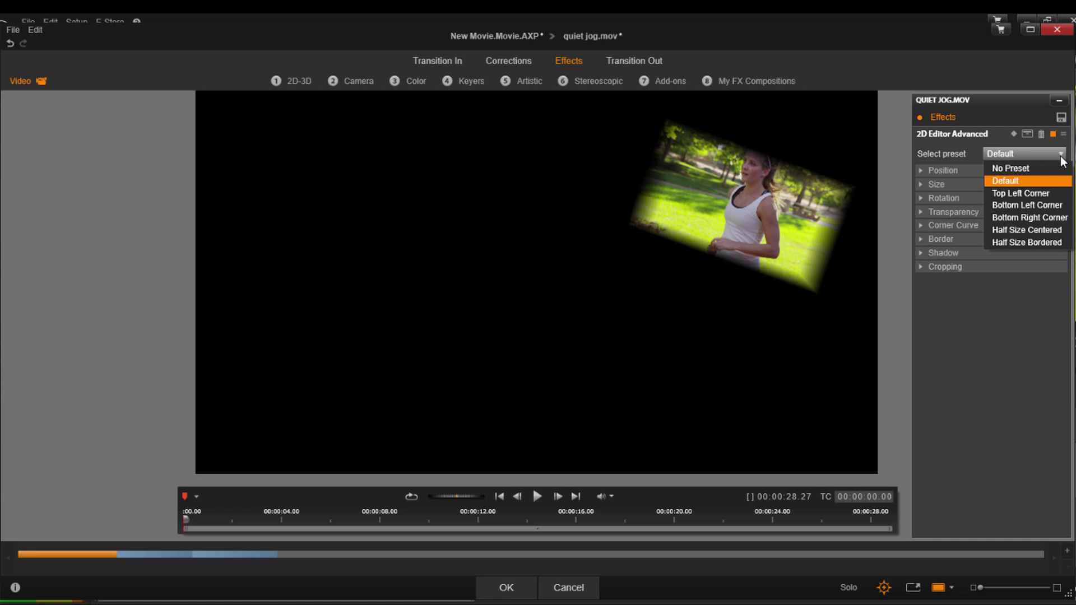
pyautogui.click(1022, 170)
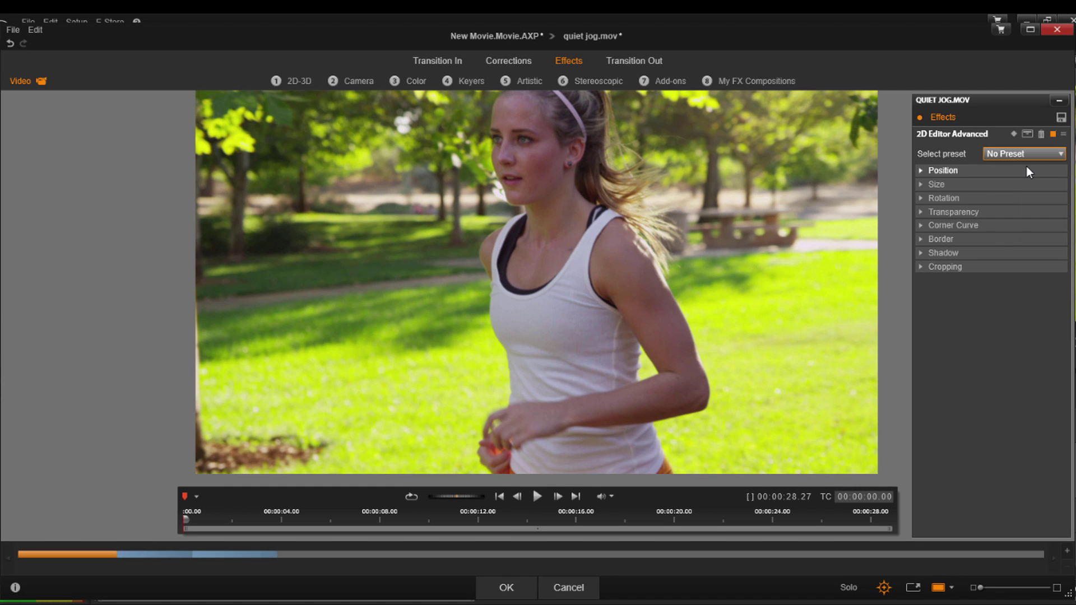
pyautogui.click(1060, 154)
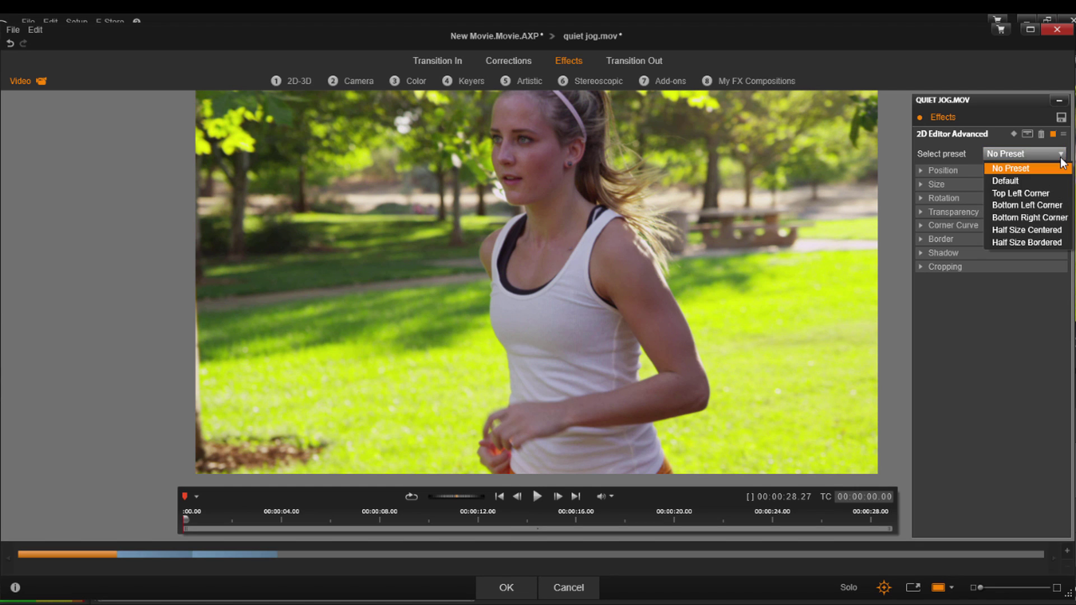
pyautogui.click(1054, 194)
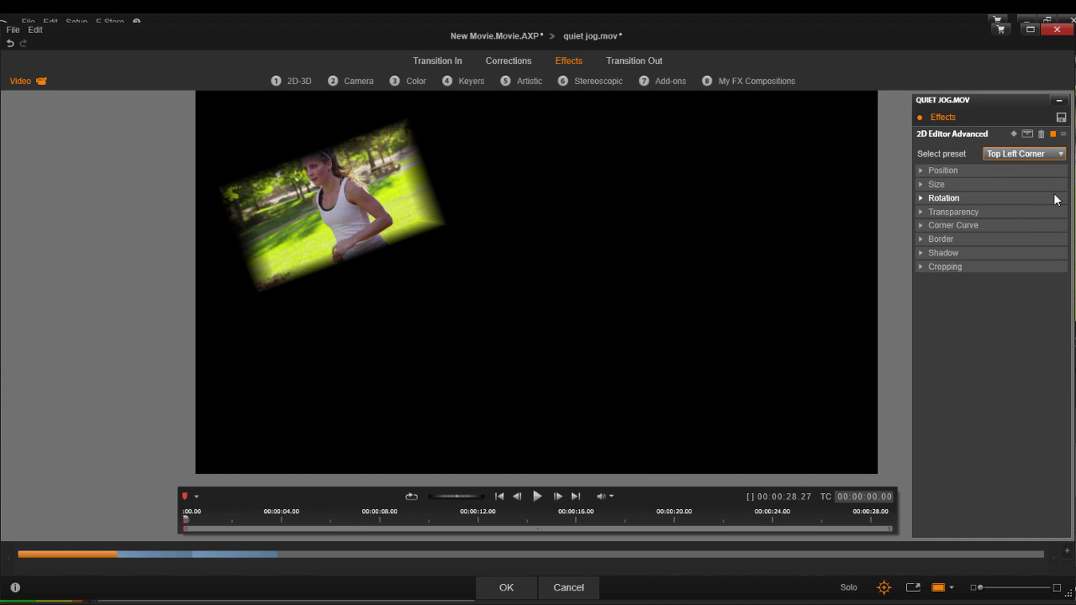
pyautogui.click(1060, 153)
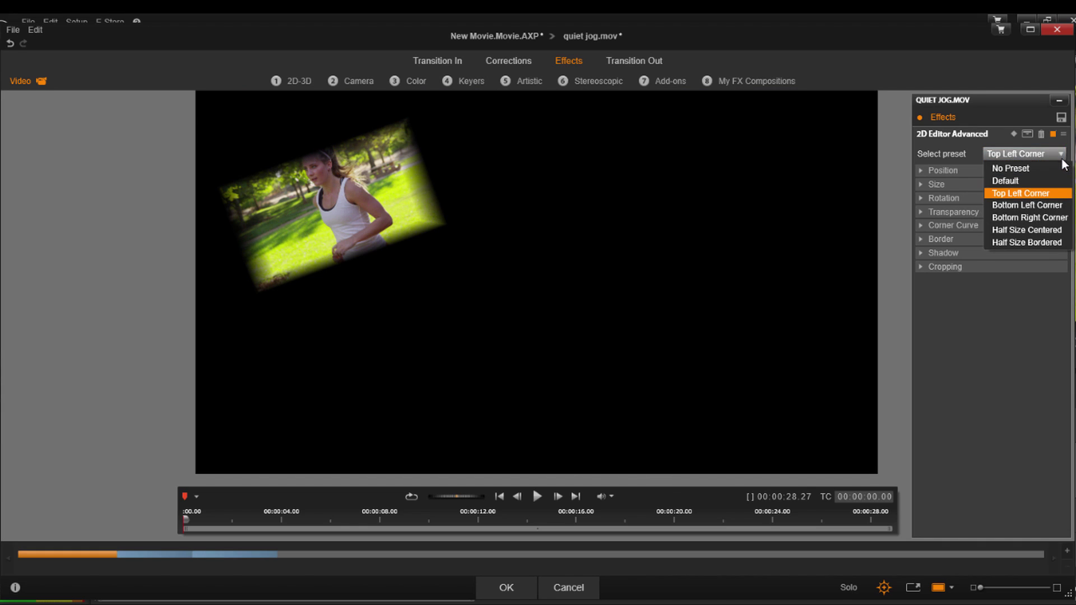
pyautogui.click(1060, 205)
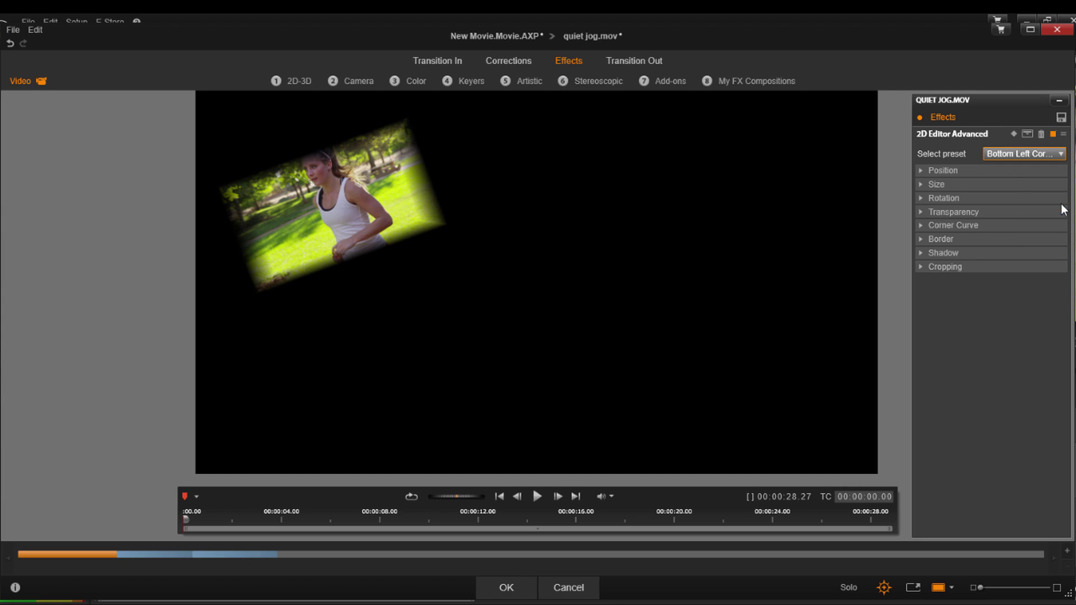
pyautogui.click(1061, 154)
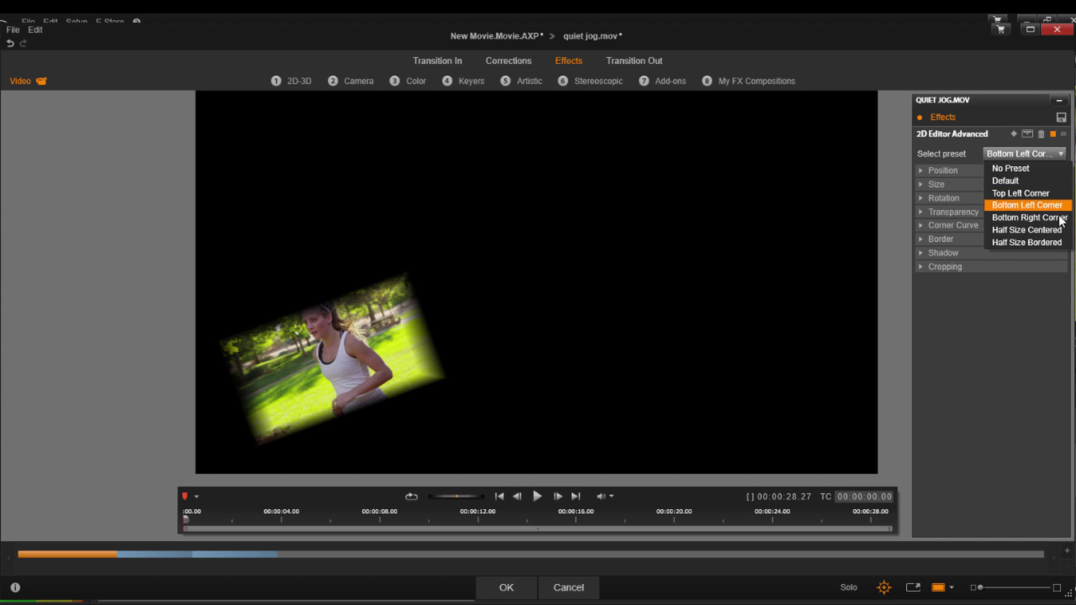
pyautogui.click(1058, 219)
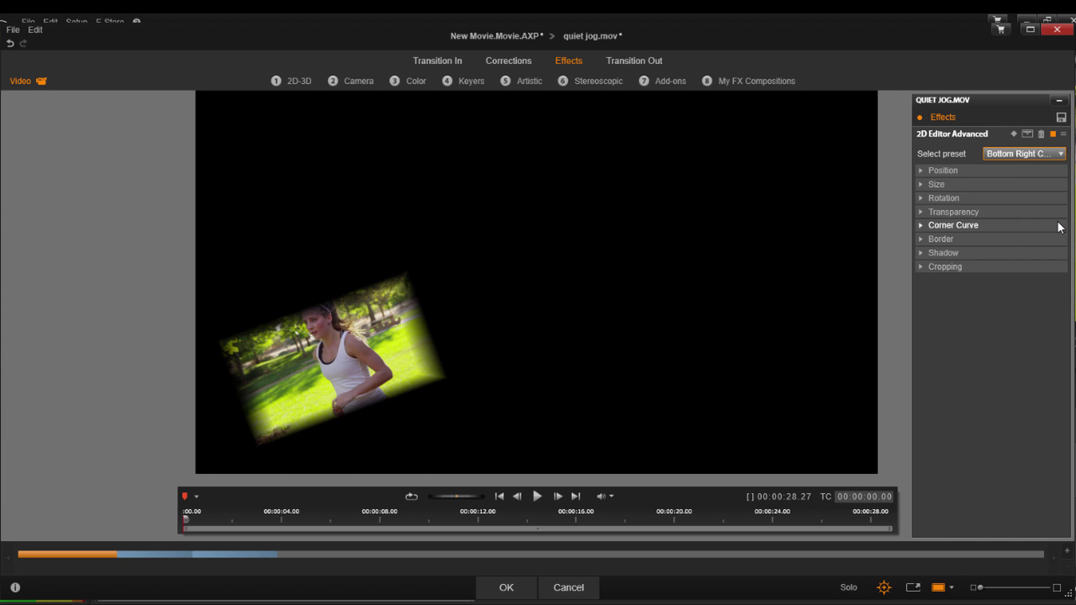
pyautogui.click(1059, 154)
pyautogui.click(1038, 170)
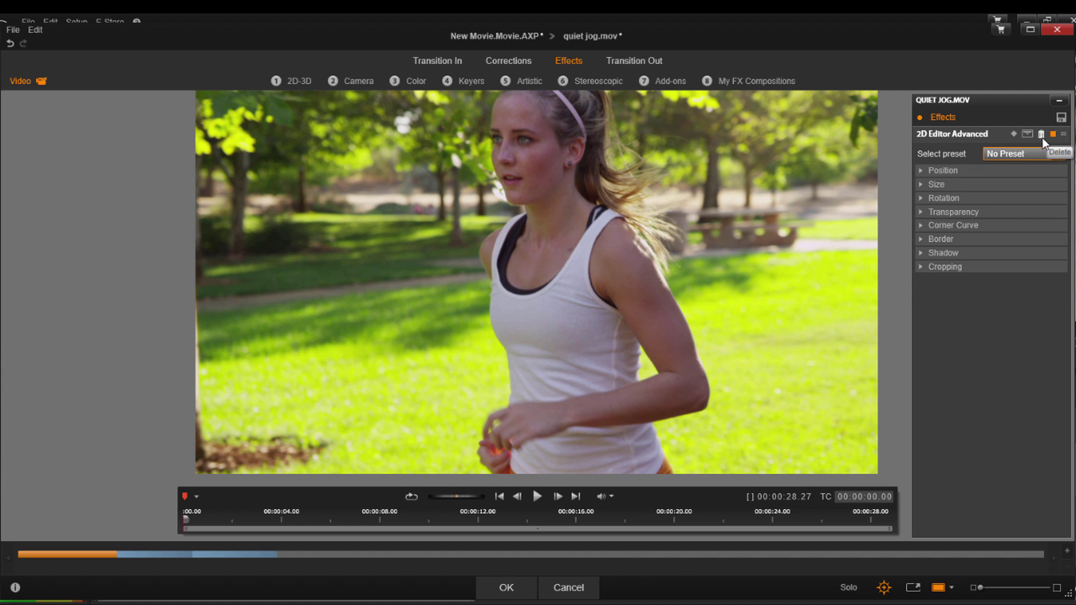
# Delete 2D Editor Advanced and apply RadialBlur from the Camera effects.
pyautogui.click(1043, 138)
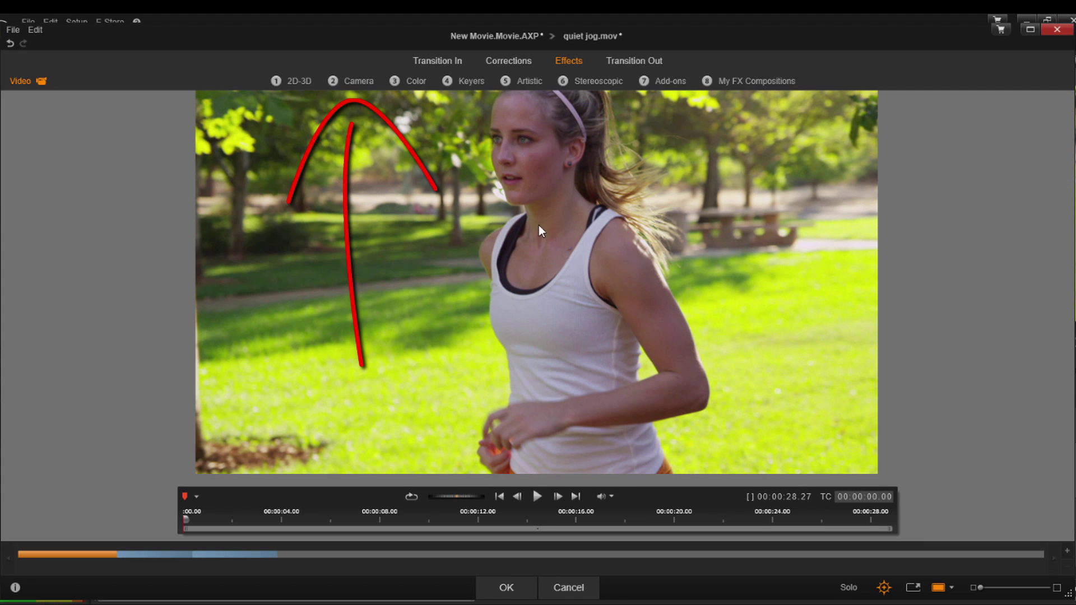
pyautogui.click(358, 81)
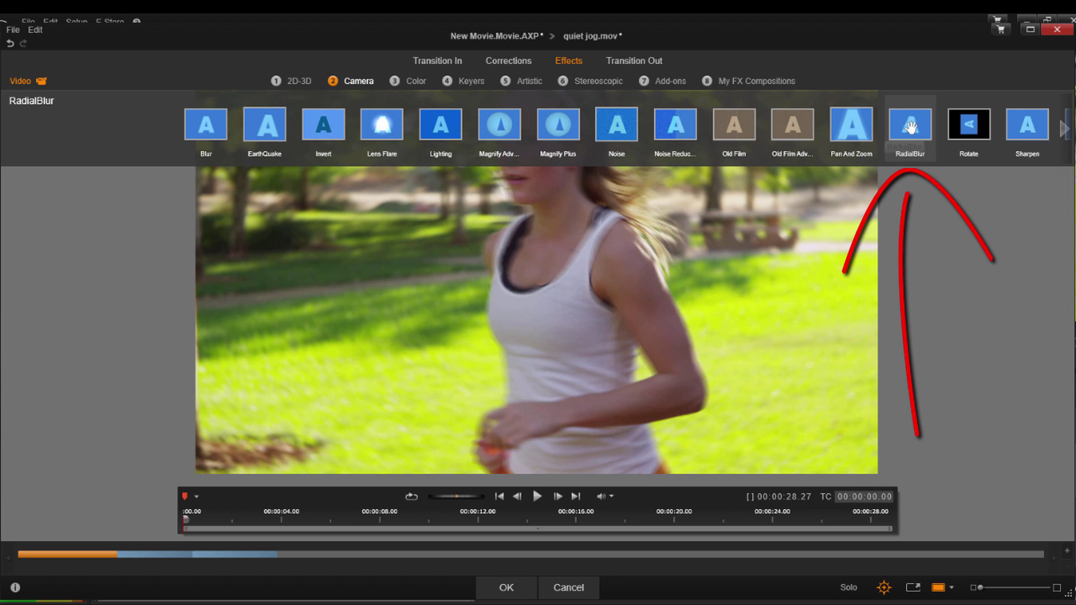
pyautogui.click(910, 128)
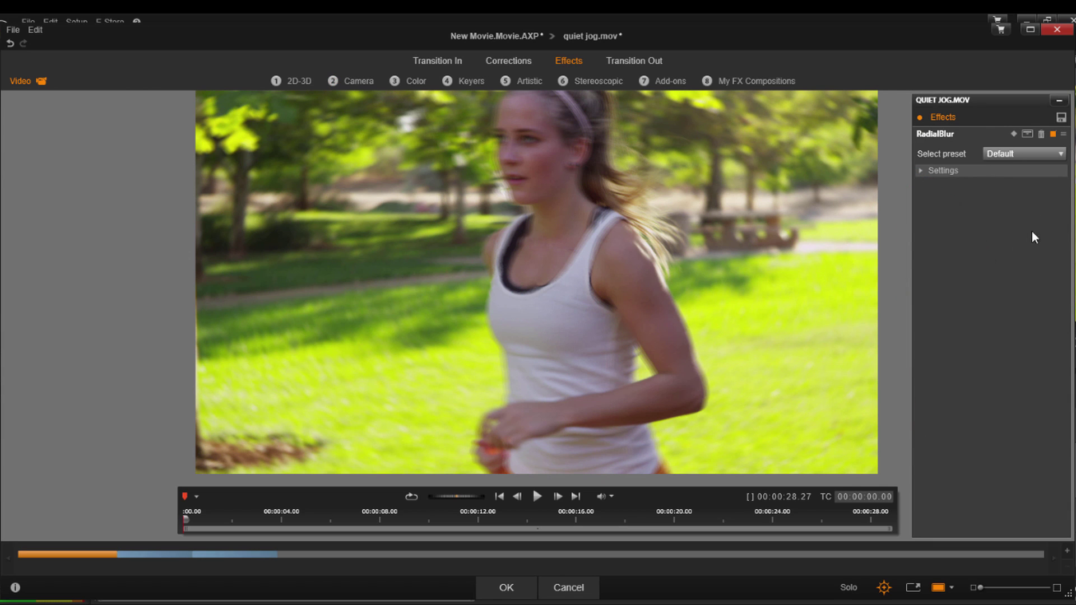
# Set RadialBlur to the Super Zoom Blur preset (Zoom type, Amount 8) and review its settings.
pyautogui.click(1050, 156)
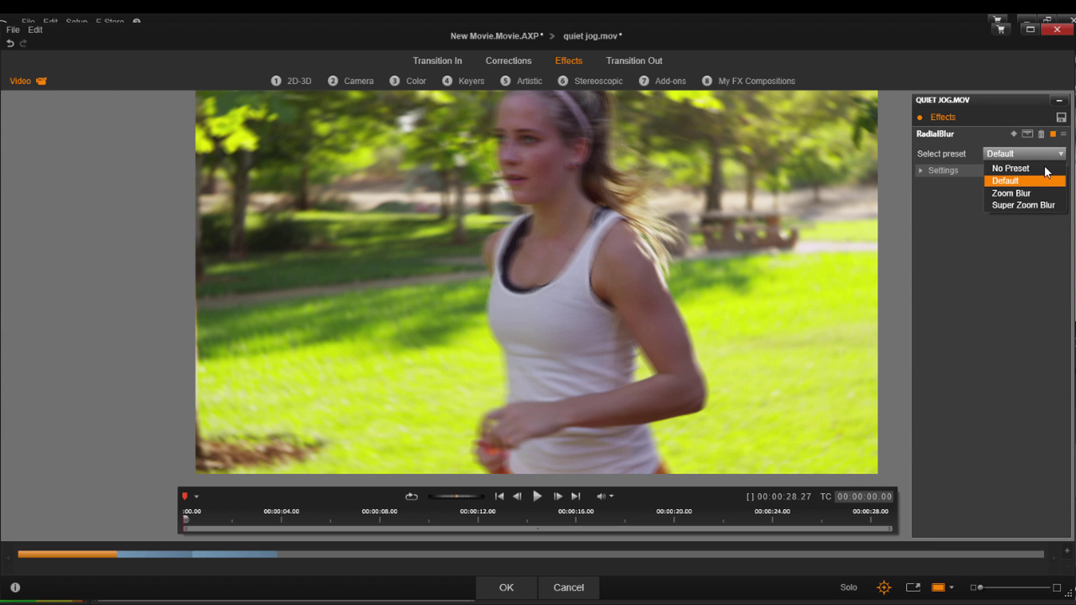
pyautogui.click(1029, 194)
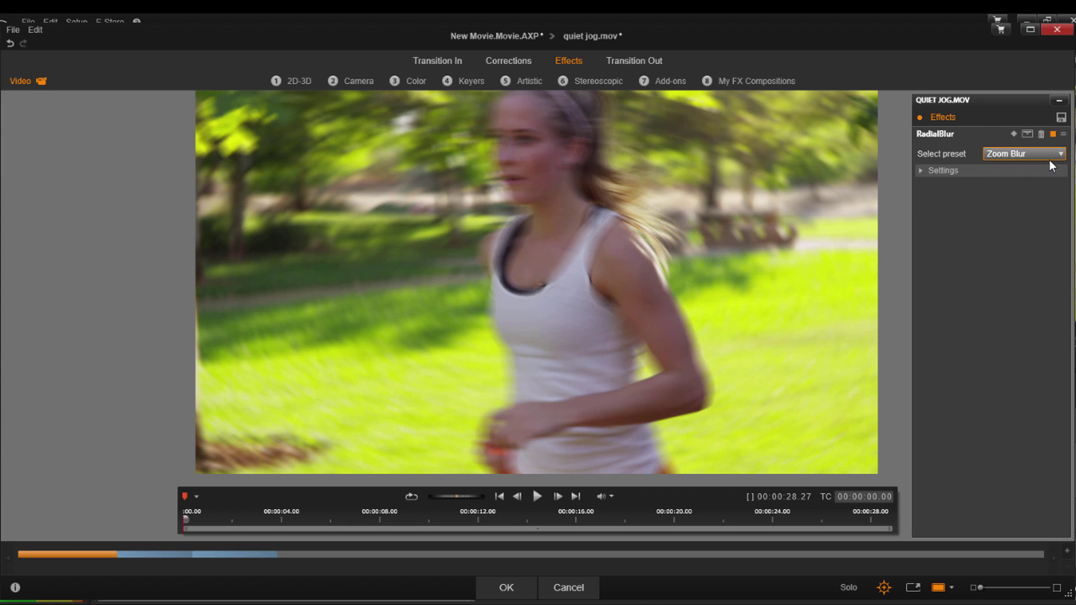
pyautogui.click(1050, 158)
pyautogui.click(1041, 206)
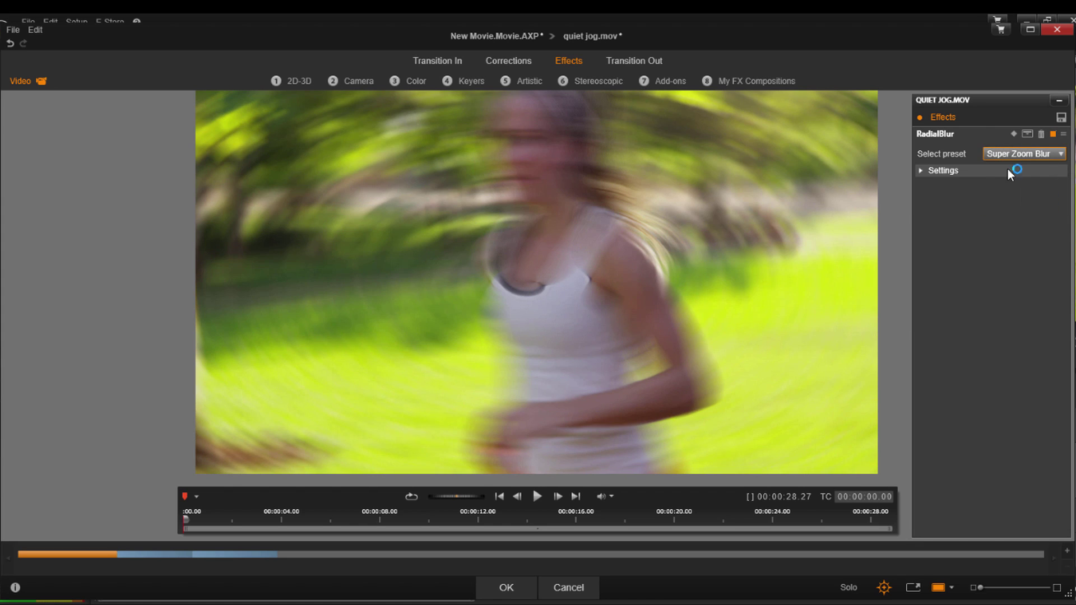
pyautogui.click(927, 170)
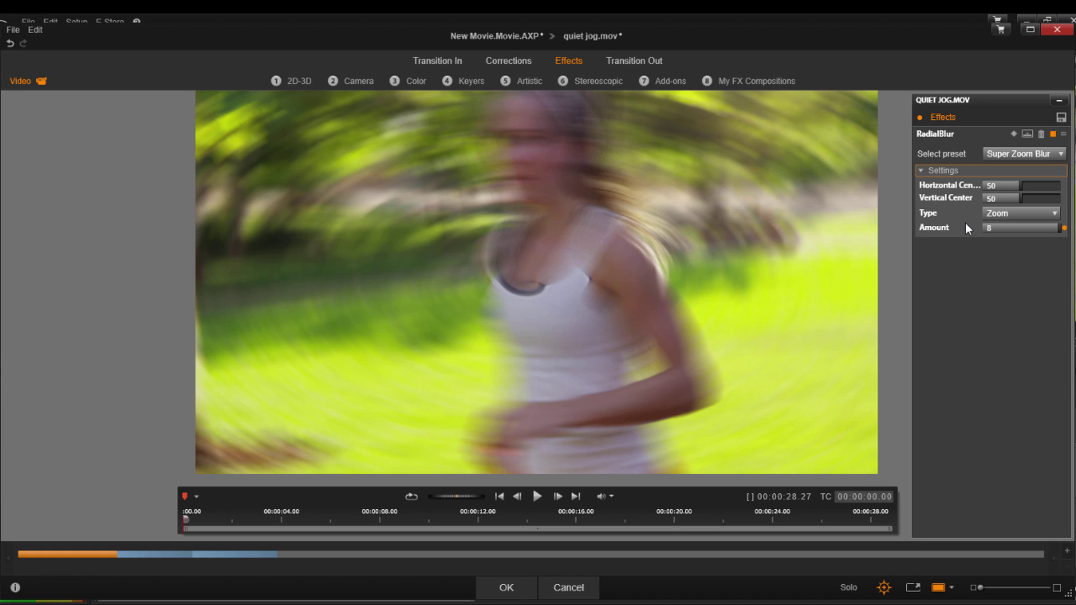
pyautogui.click(922, 169)
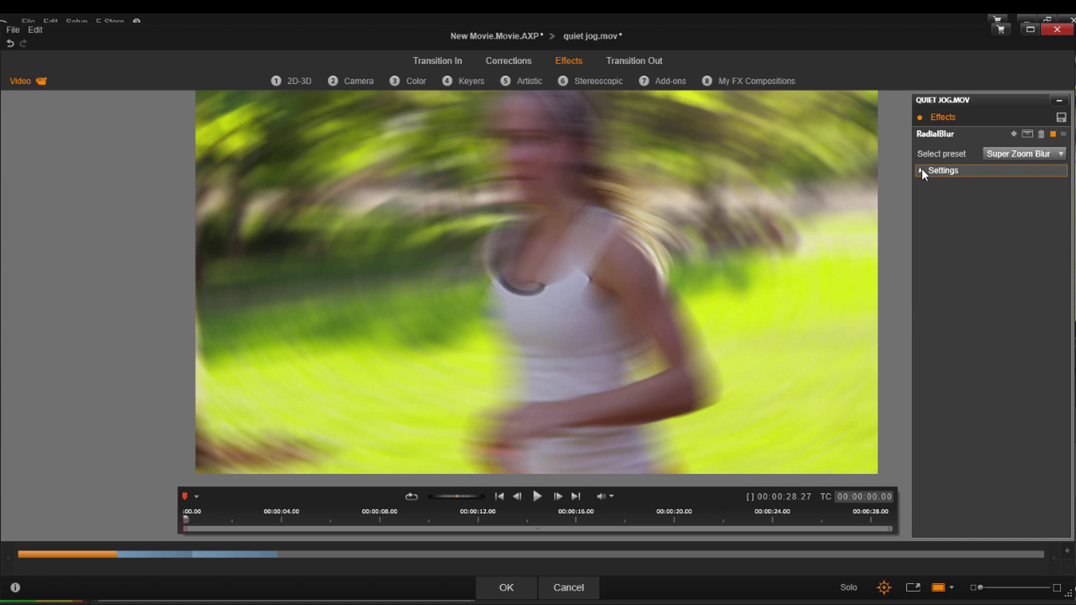
# Delete RadialBlur, then browse the Color and Keyers effect categories.
pyautogui.click(1040, 134)
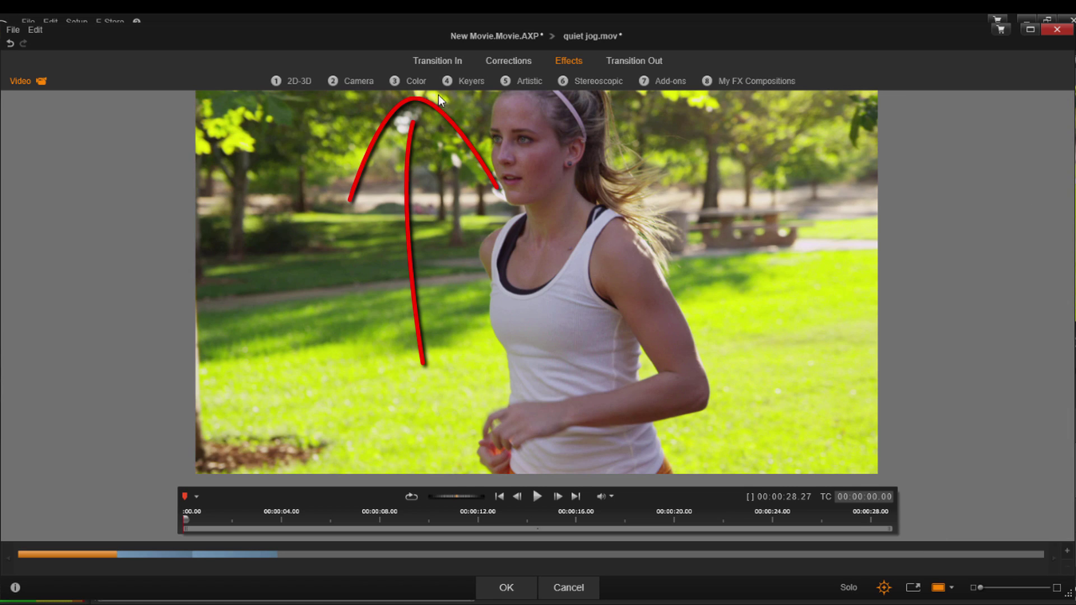
pyautogui.click(418, 83)
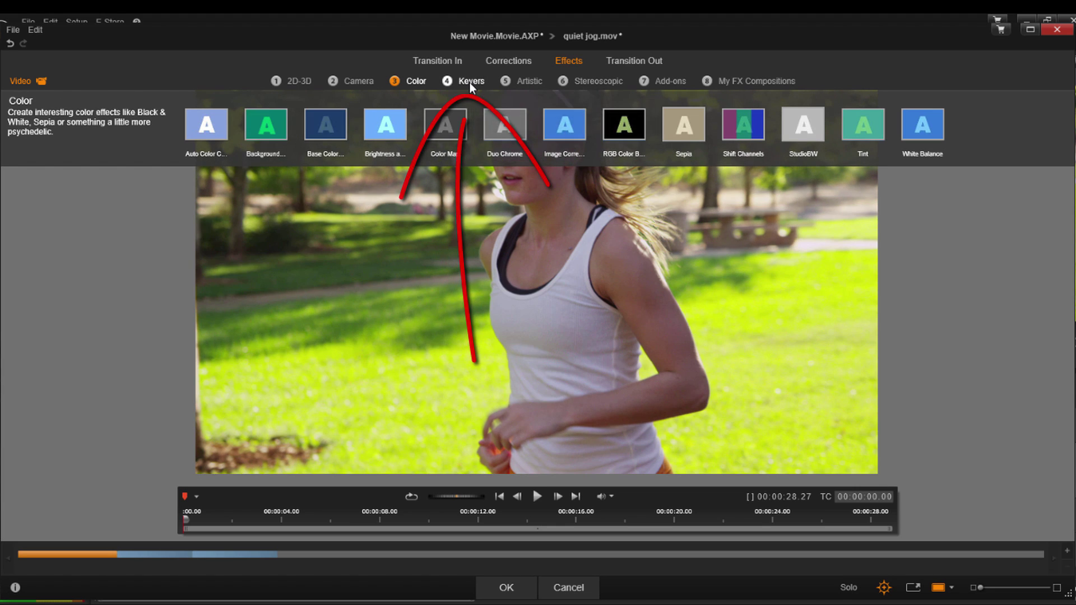
pyautogui.click(470, 82)
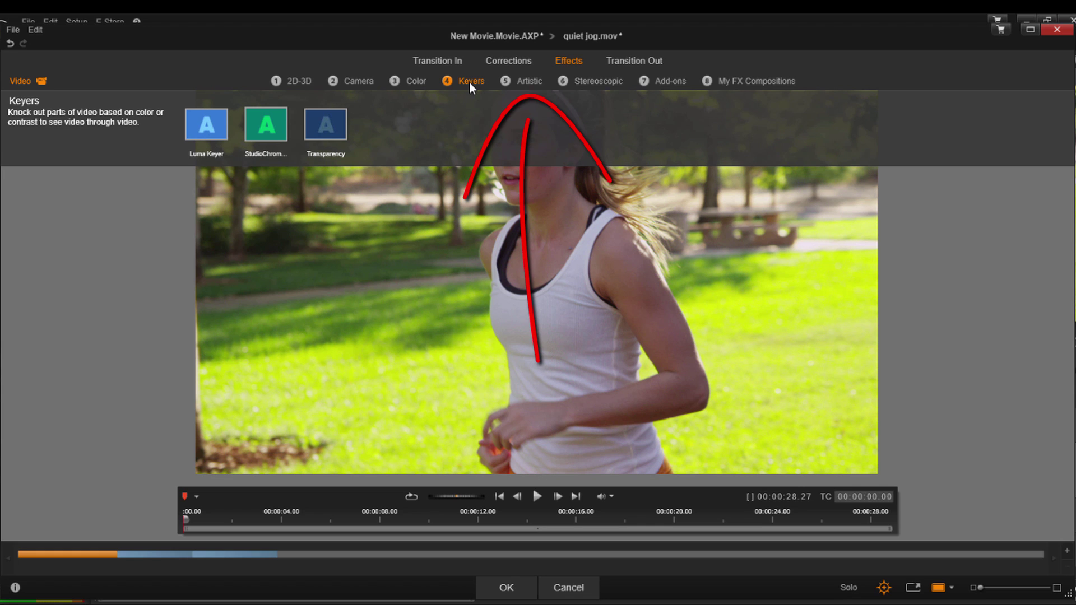
# Preview Cracked Slab, Fractal Fire V and Hall Of Mirrors, paging through the Artistic effects.
pyautogui.click(530, 81)
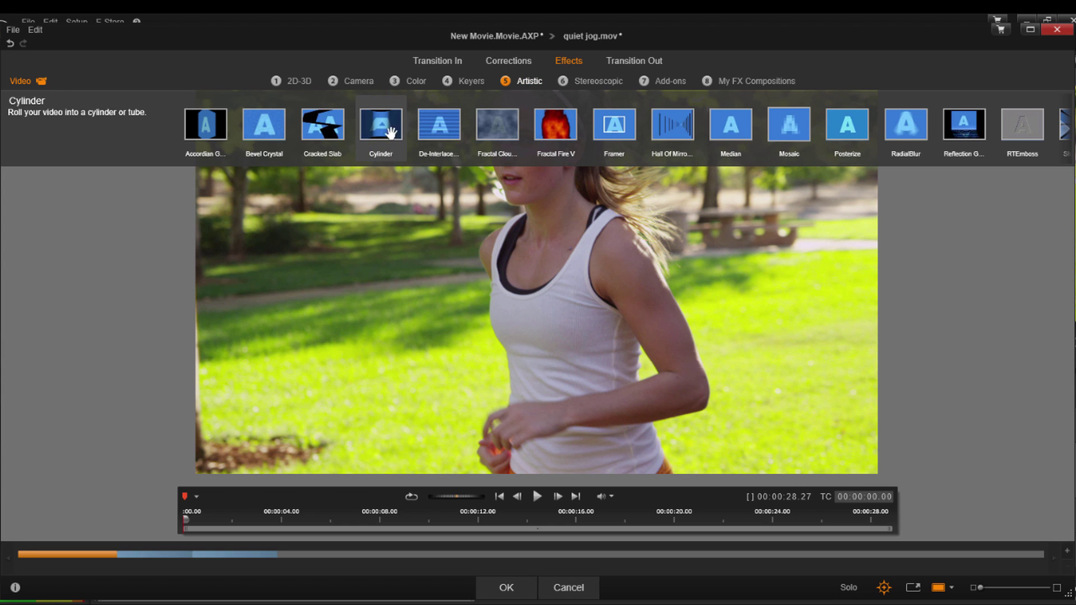
pyautogui.click(323, 130)
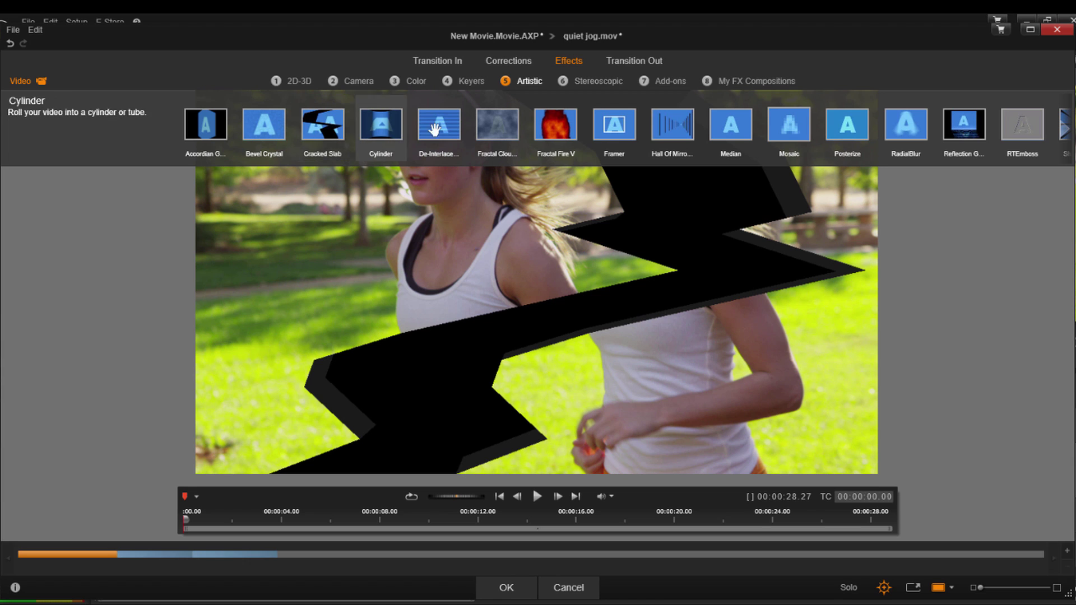
pyautogui.click(558, 130)
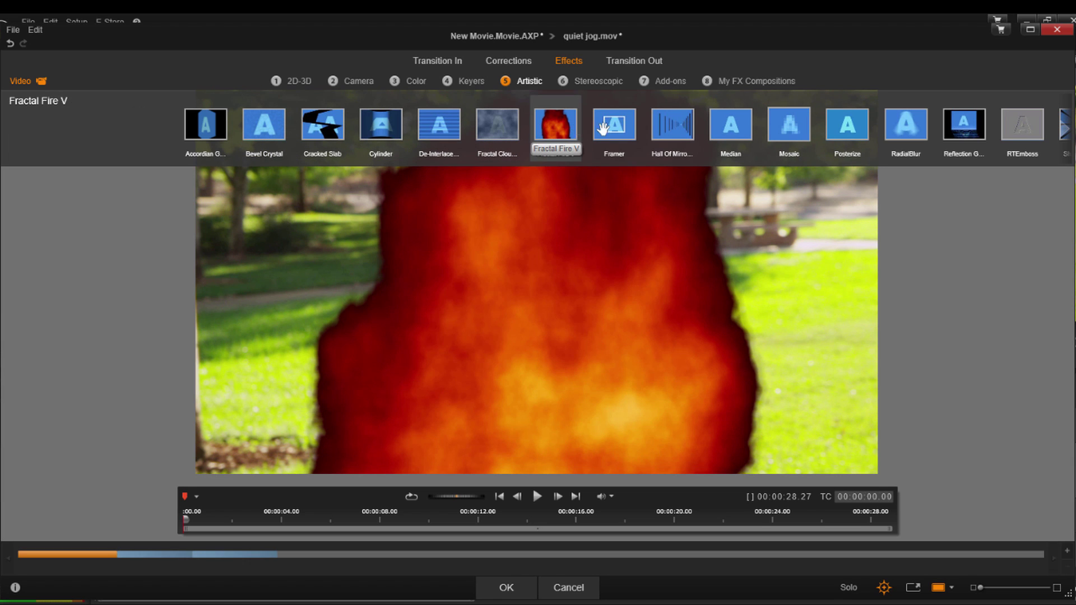
pyautogui.click(674, 127)
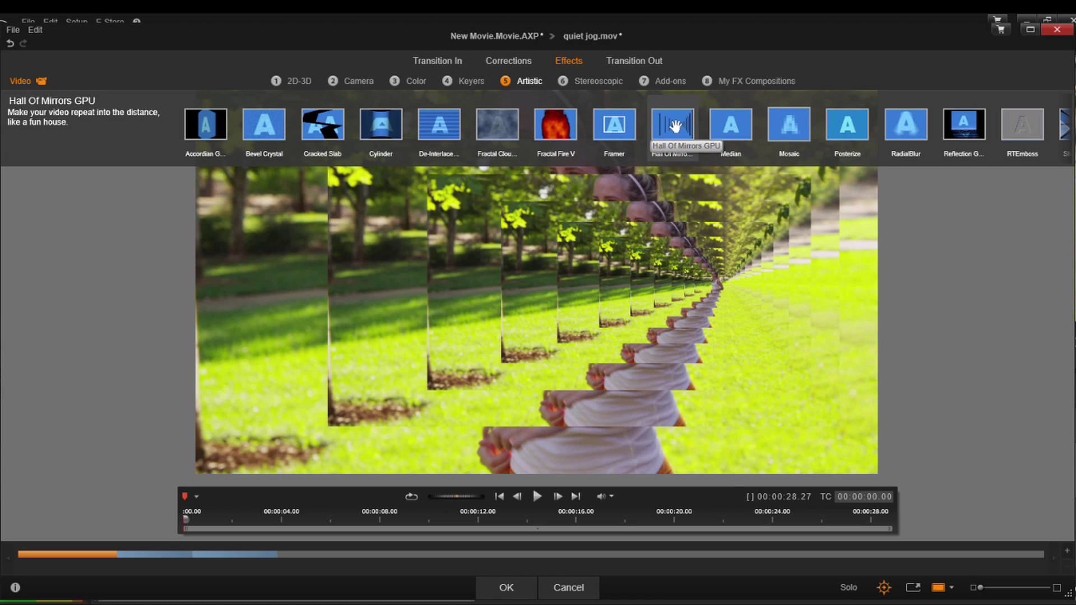
pyautogui.moveTo(908, 129)
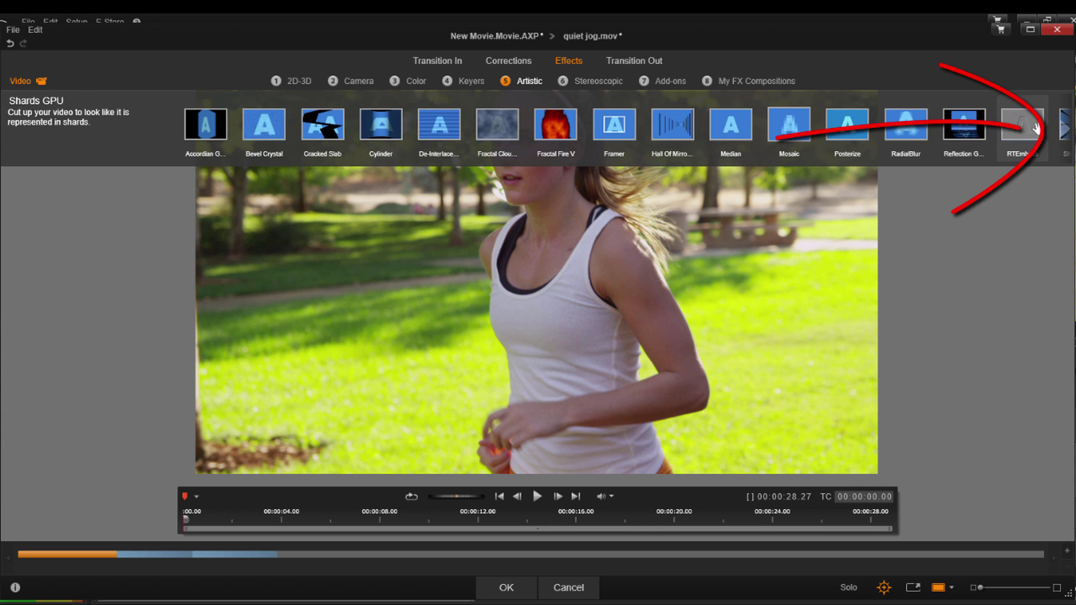
pyautogui.click(1063, 134)
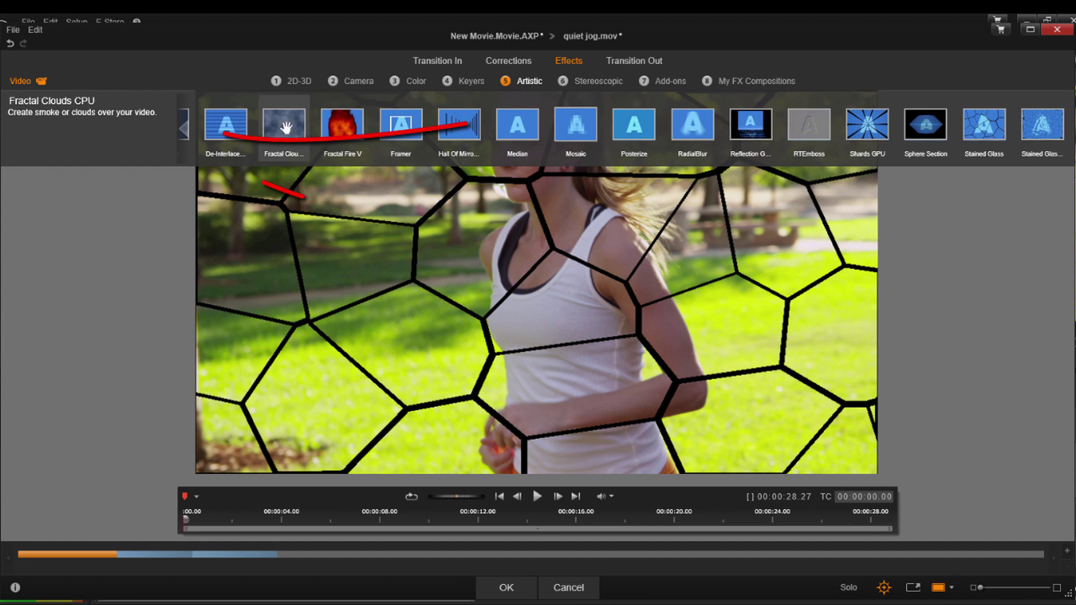
pyautogui.click(183, 133)
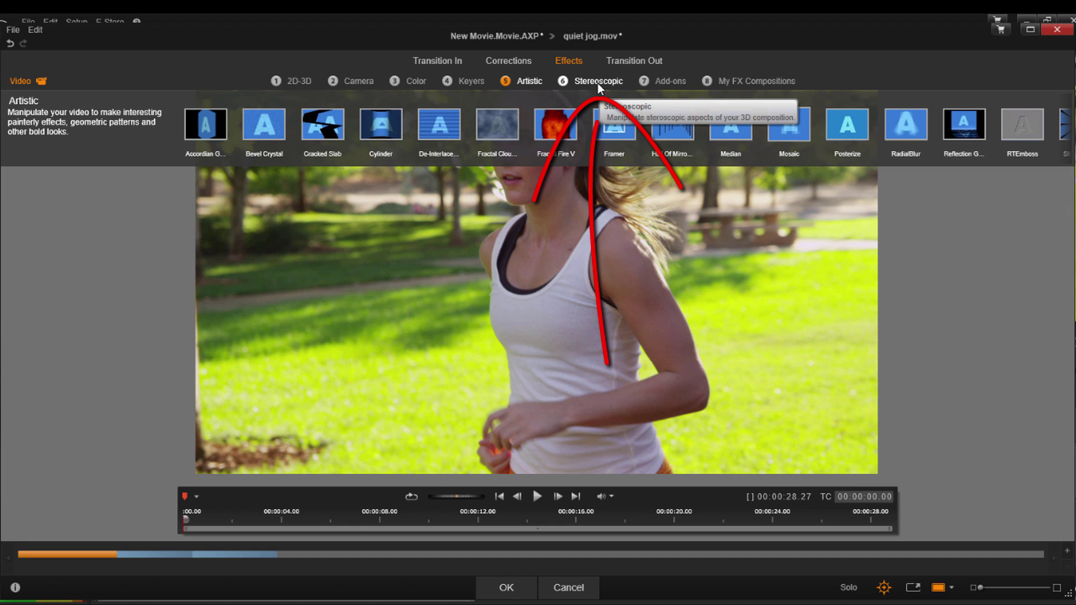
# Show the Stereoscopic category to list its three S3D effects.
pyautogui.click(597, 83)
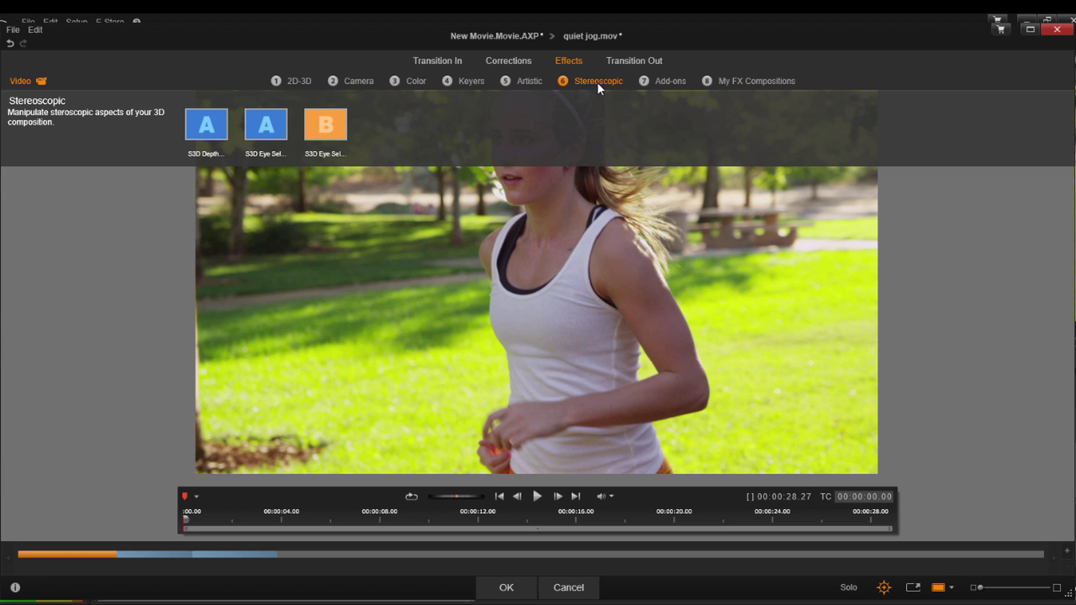
# Show the Add-ons effect category and review its list.
pyautogui.click(661, 82)
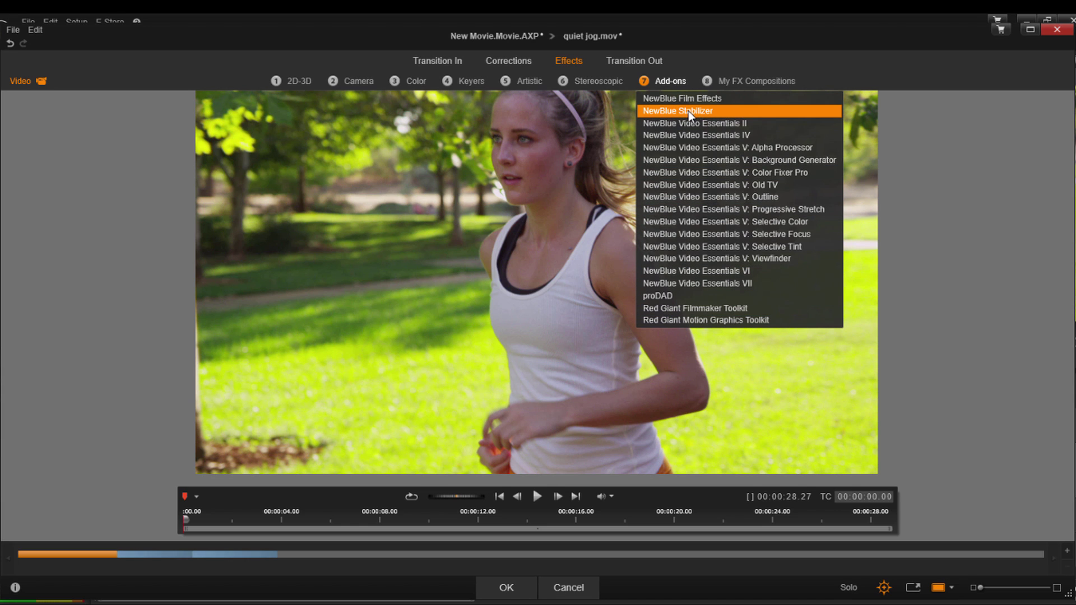
# Expand the My FX Compositions category to view saved compositions, then collapse it.
pyautogui.click(741, 81)
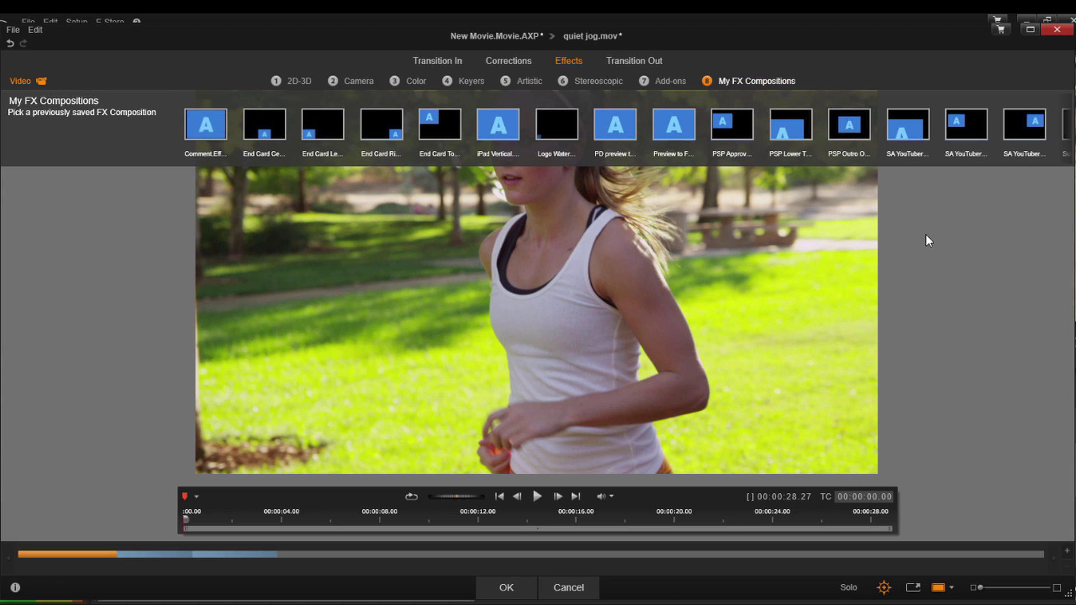
pyautogui.click(745, 79)
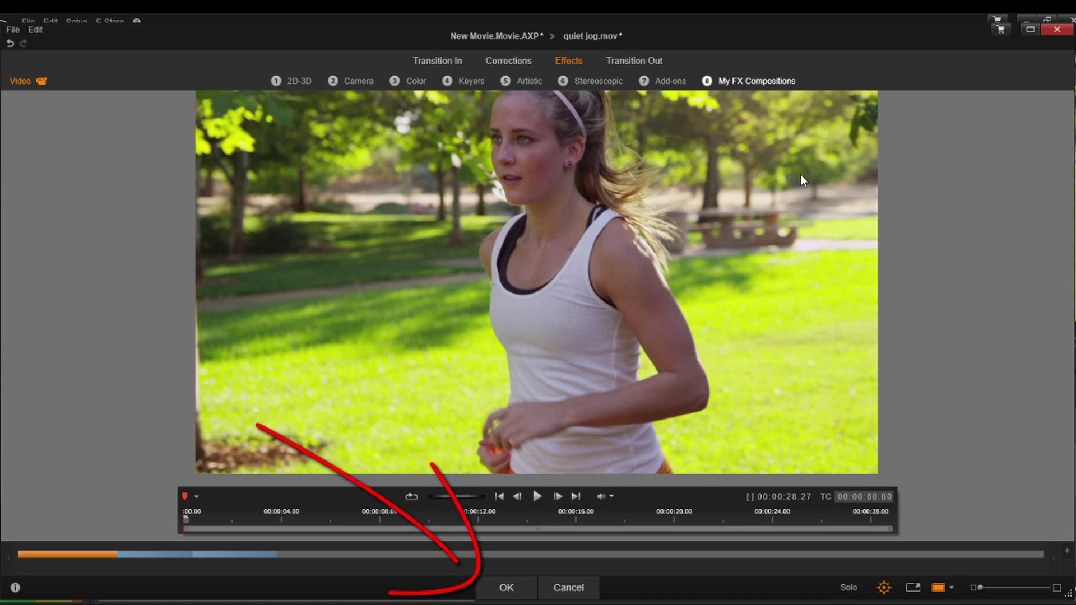
# Accept with OK, closing the Effects editor and returning to the Edit workspace.
pyautogui.click(508, 587)
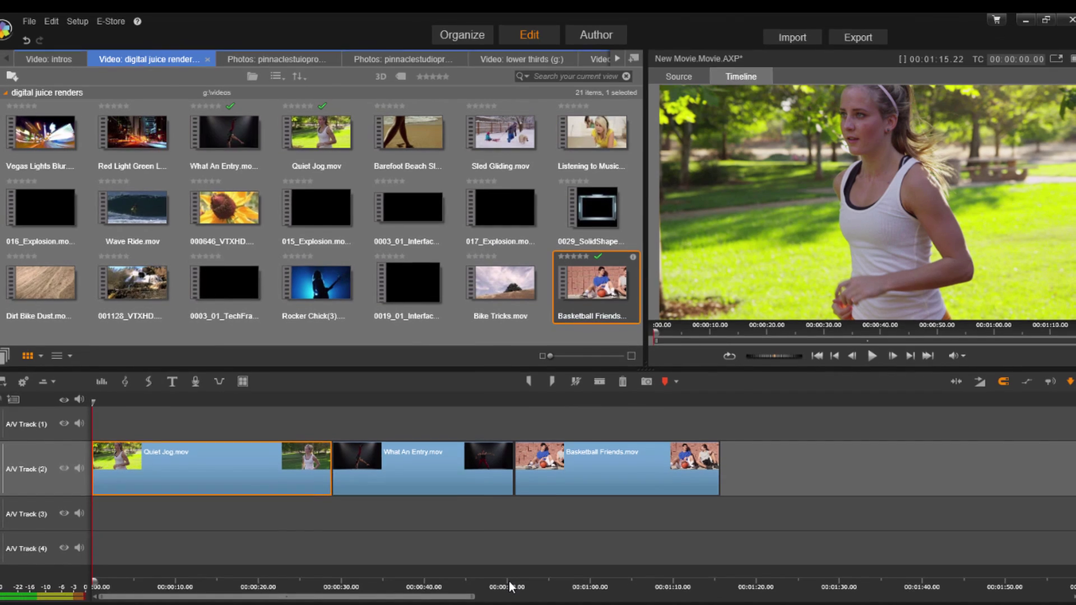